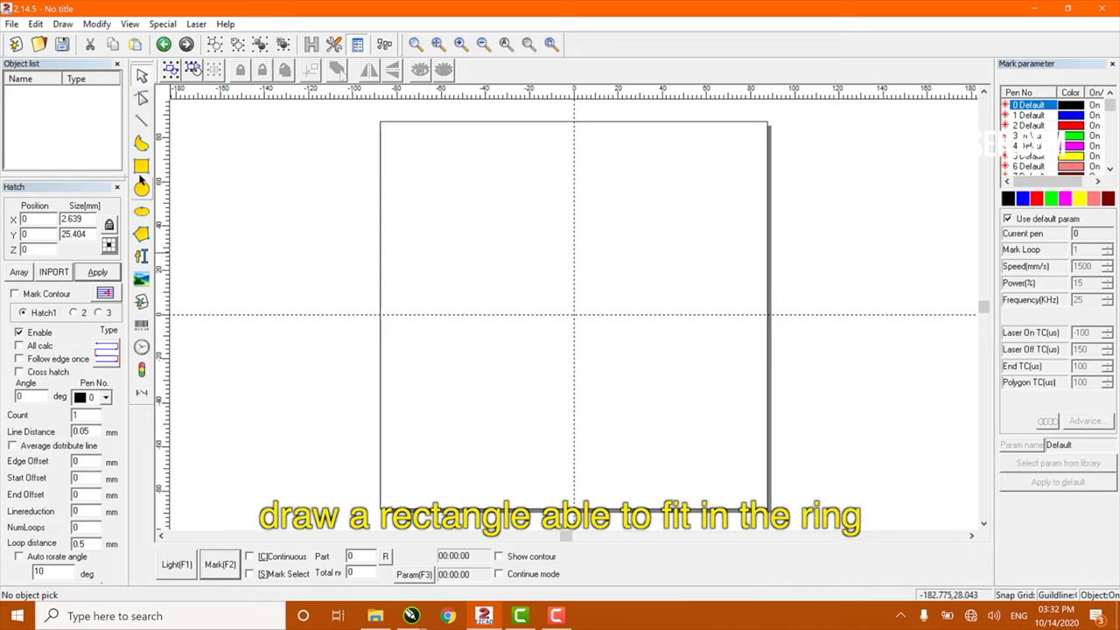
Draw a thin upright rectangle and move it to Y position 20.
{"action": "left_click", "coordinate": [141, 165]}
{"action": "left_click_drag", "start_coordinate": [495, 241], "coordinate": [500, 303]}
{"action": "double_click", "coordinate": [35, 233]}
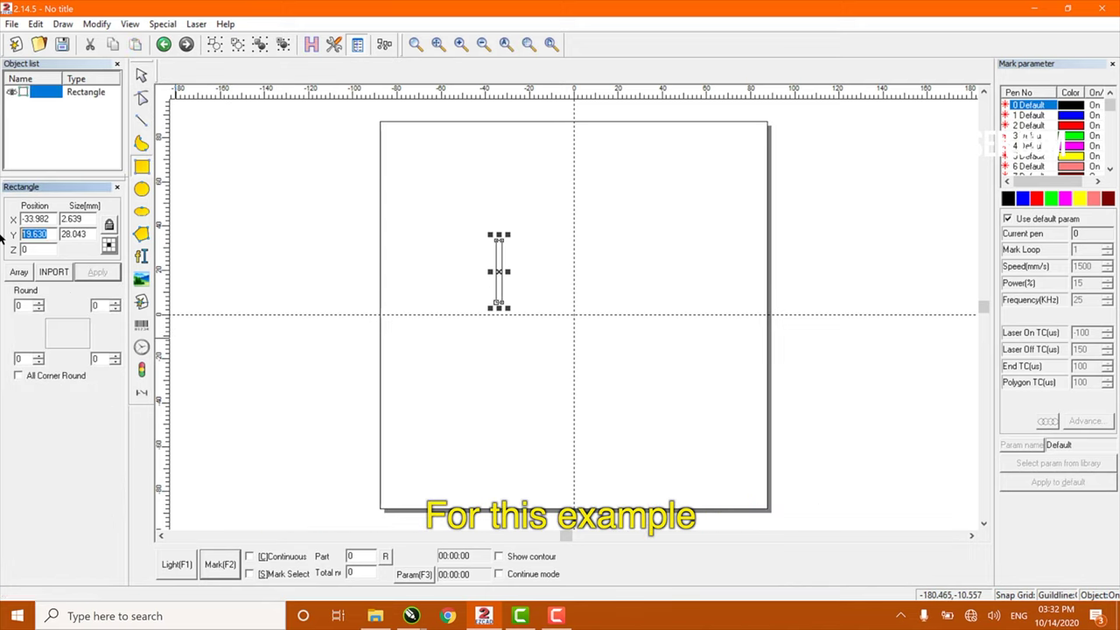
{"action": "type", "text": "20"}
{"action": "left_click", "coordinate": [96, 273]}
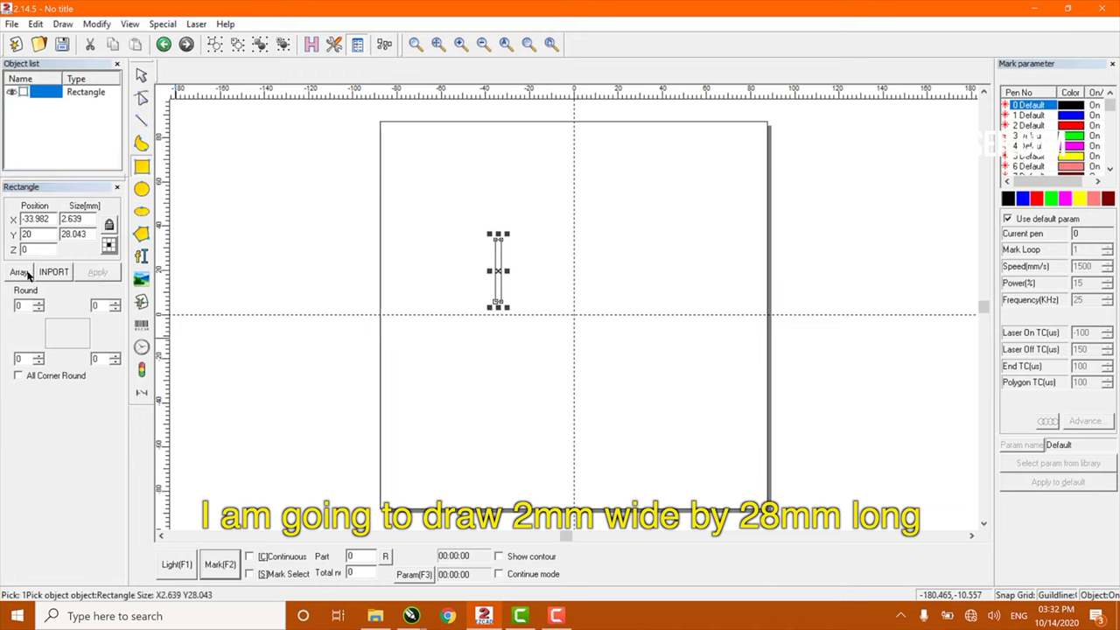
Hatch-fill the bar, centre it with F9, and uncheck Use default param.
{"action": "left_click", "coordinate": [311, 44]}
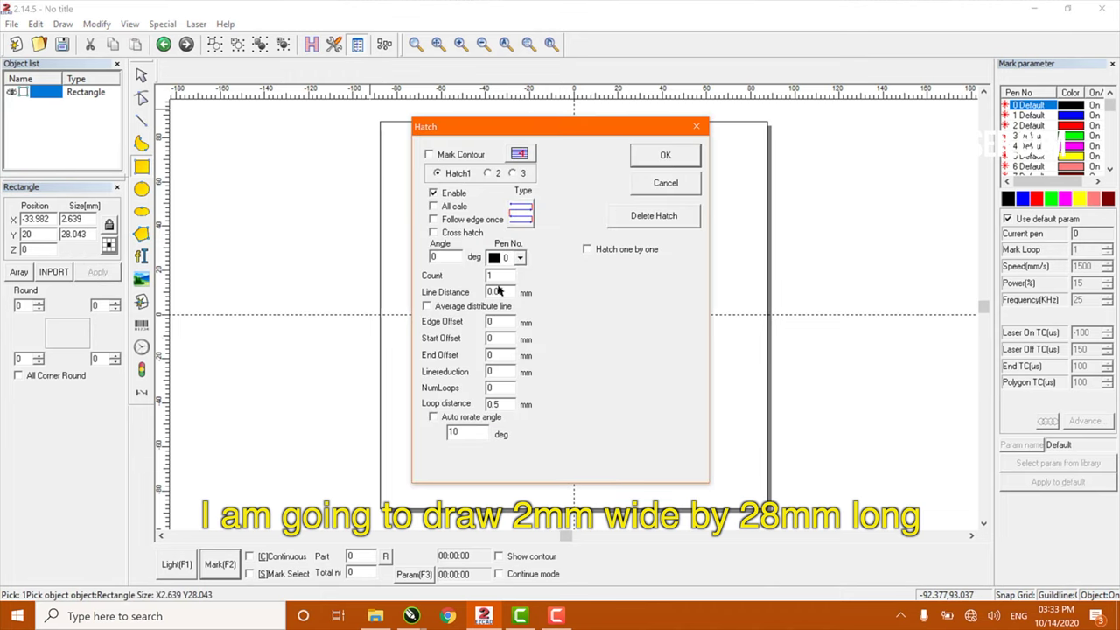
{"action": "left_click", "coordinate": [488, 174]}
{"action": "left_click", "coordinate": [437, 173]}
{"action": "left_click", "coordinate": [665, 154]}
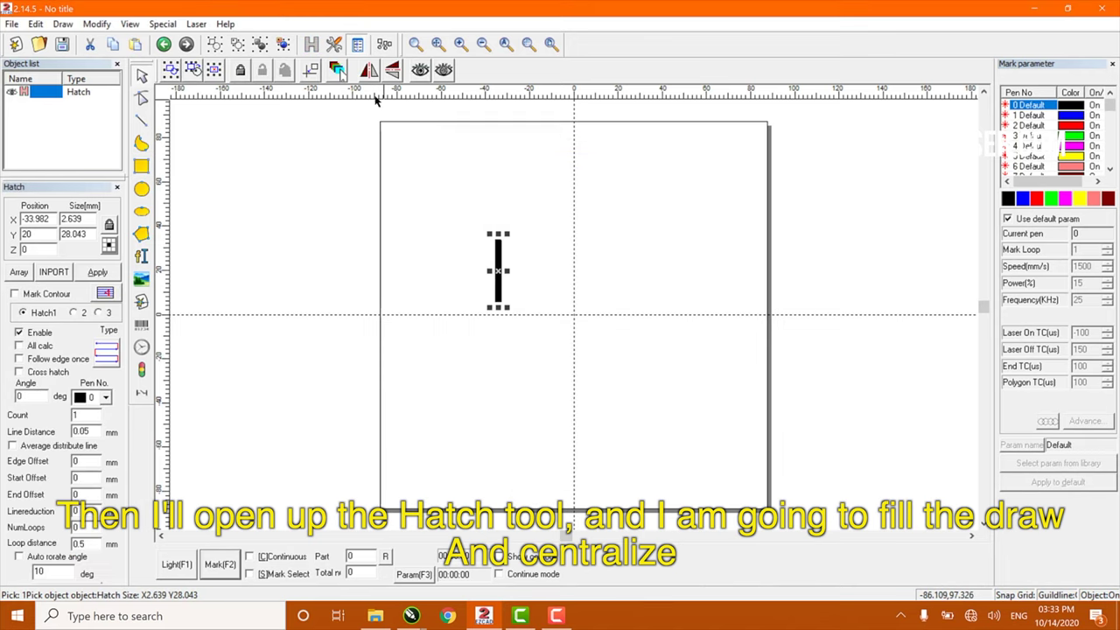
{"action": "key", "text": "F9"}
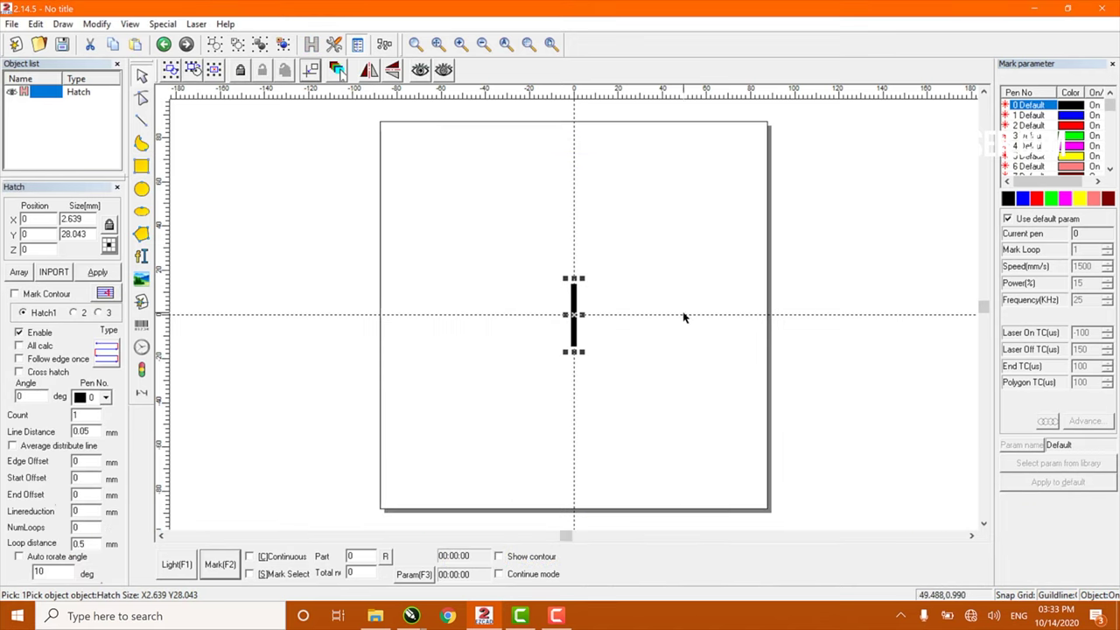
{"action": "left_click", "coordinate": [732, 290]}
{"action": "left_click", "coordinate": [1008, 219]}
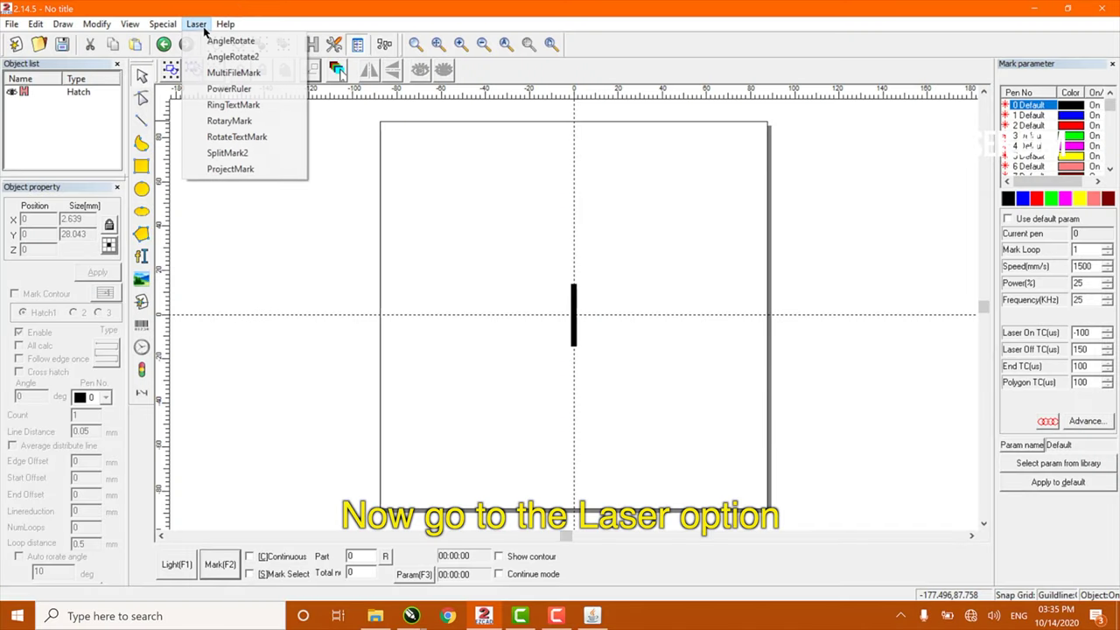
Open the RotaryMark window from the Laser menu, then its Param(F3) configuration.
{"action": "left_click", "coordinate": [231, 122]}
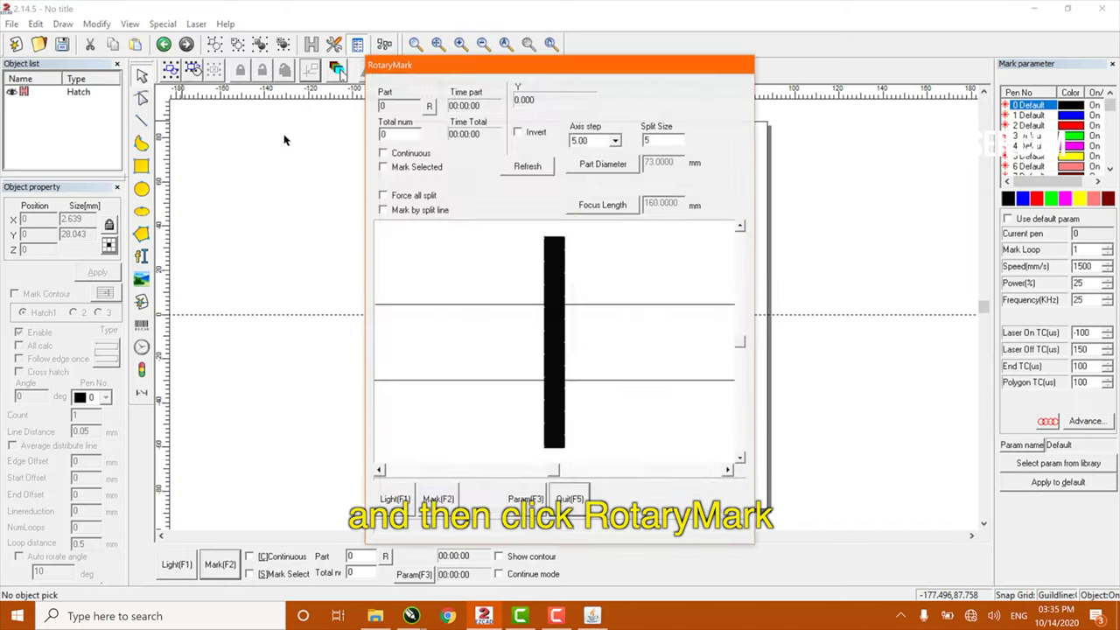
{"action": "left_click", "coordinate": [526, 501]}
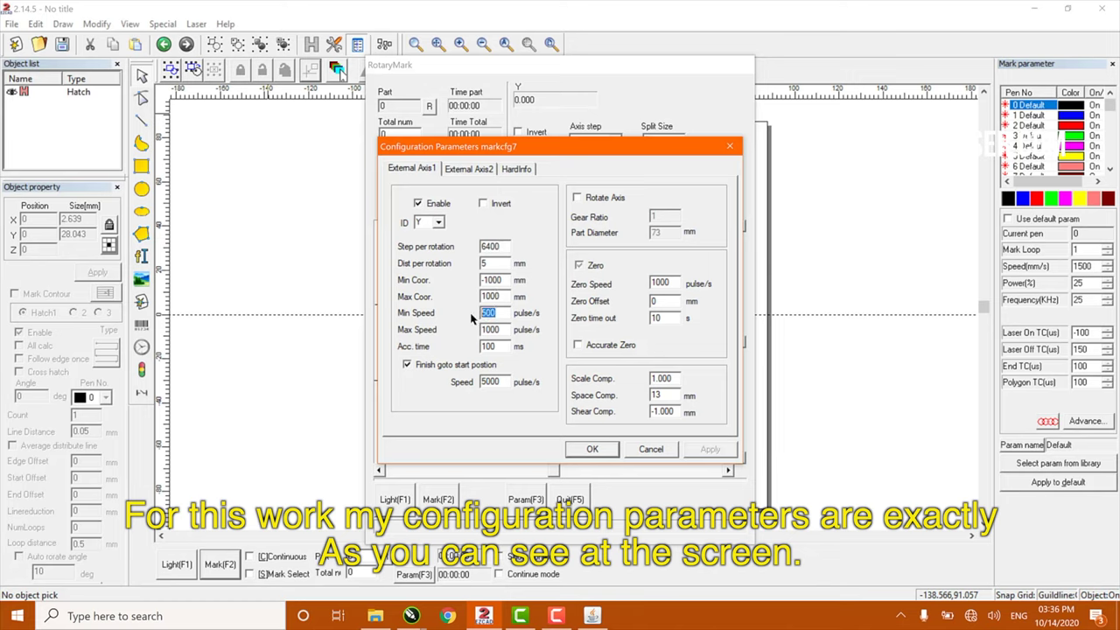
Set speeds 200/500/1000, enable Rotate Axis with gear ratio 1 and 21 mm diameter.
{"action": "type", "text": "20"}
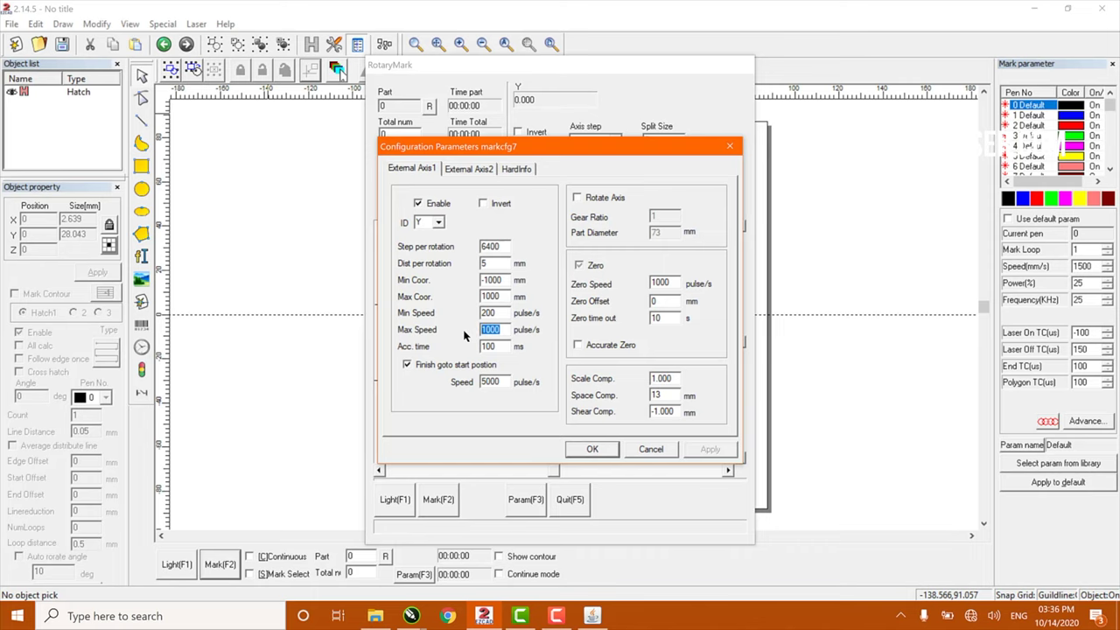
{"action": "double_click", "coordinate": [492, 381]}
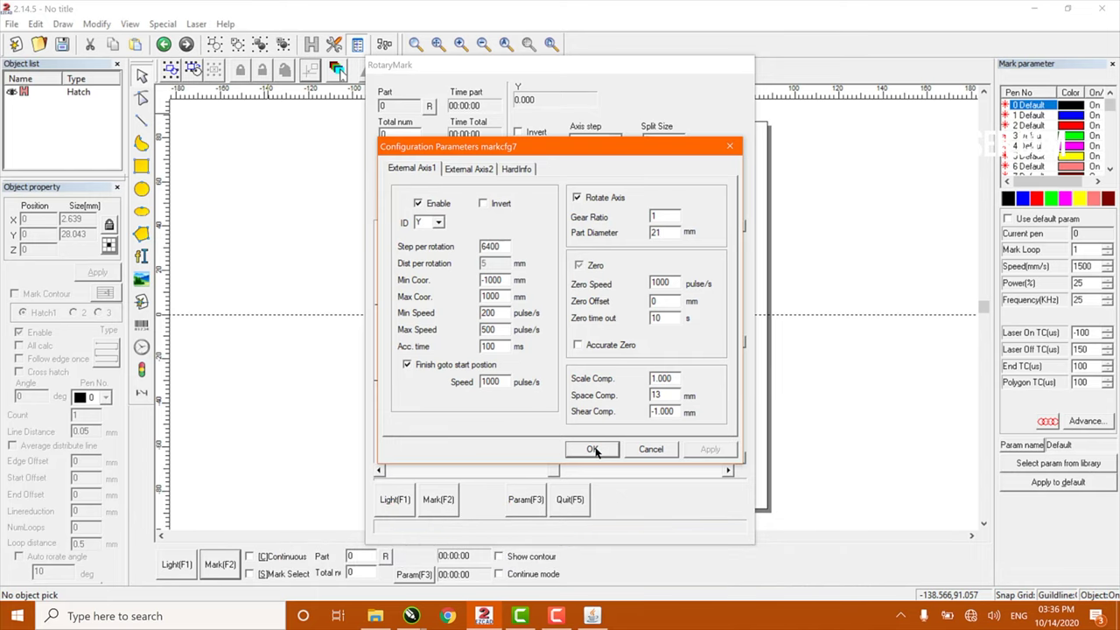
{"action": "left_click", "coordinate": [592, 449]}
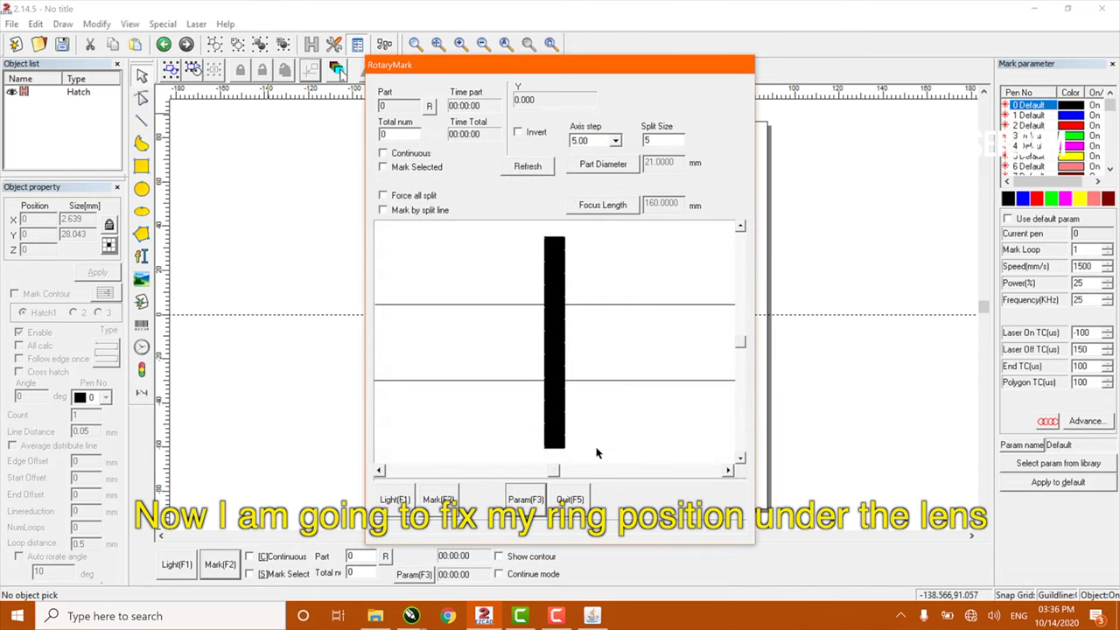
Mark one rotary pass of the hatched bar onto the ring with F2.
{"action": "key", "text": "F2"}
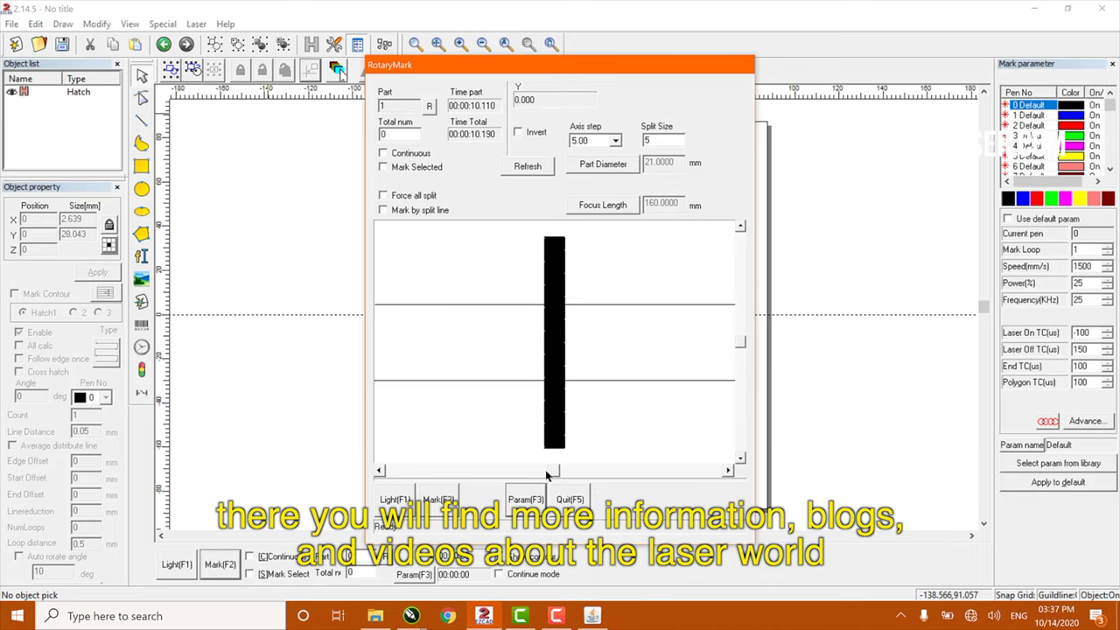
Adjust Space Comp. and set External Axis1 Part Diameter to 19.8 mm, then confirm.
{"action": "left_click", "coordinate": [531, 500]}
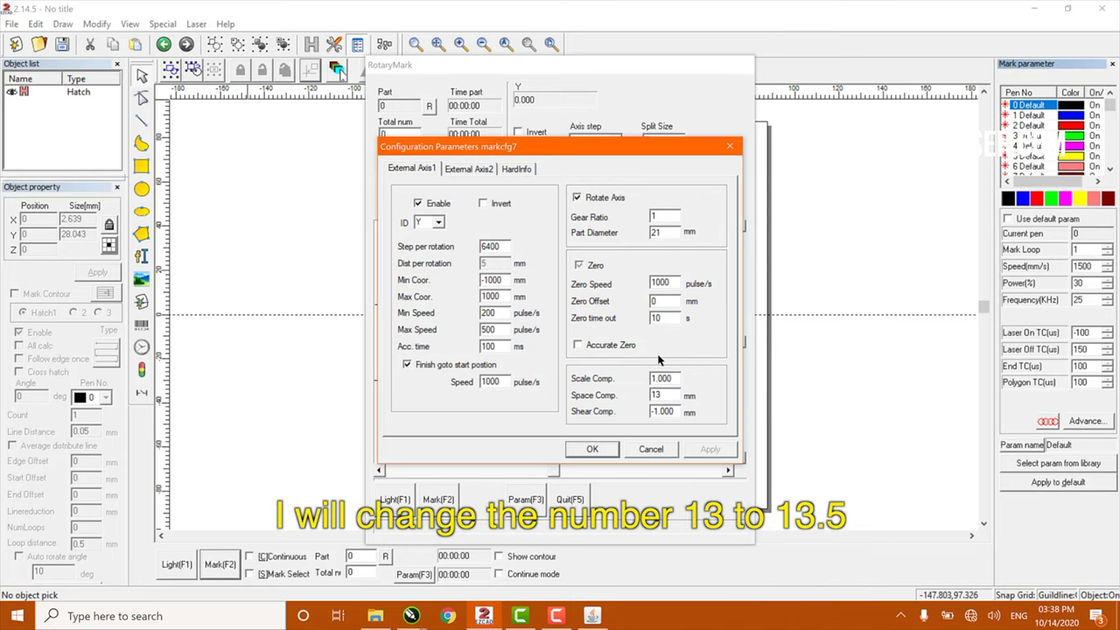
{"action": "left_click_drag", "start_coordinate": [664, 394], "coordinate": [627, 397]}
{"action": "type", "text": ".5"}
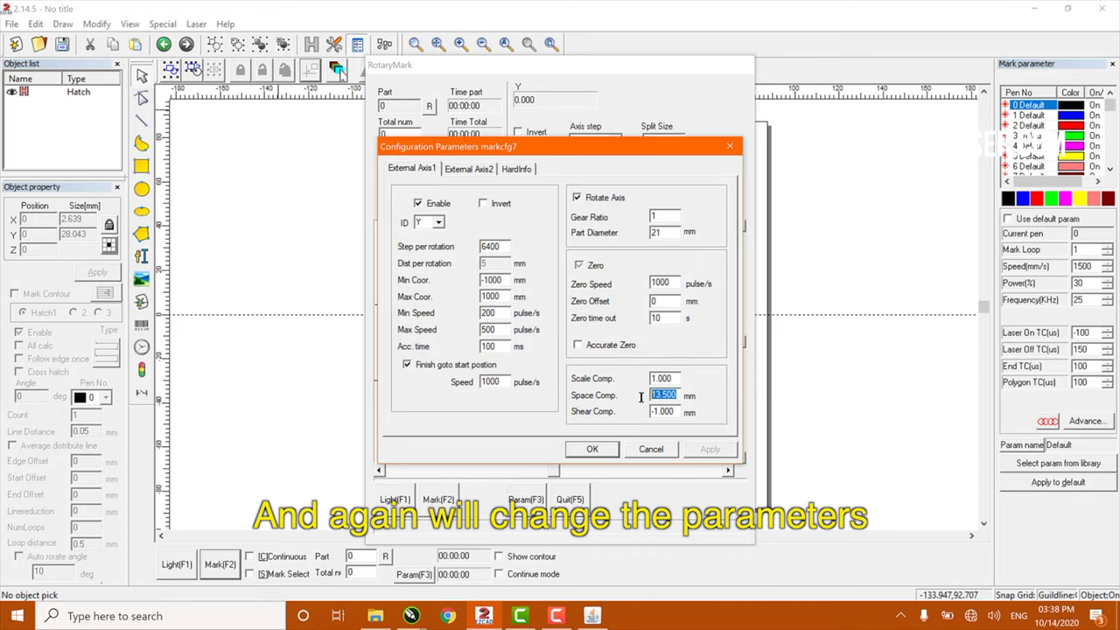
{"action": "type", "text": "12"}
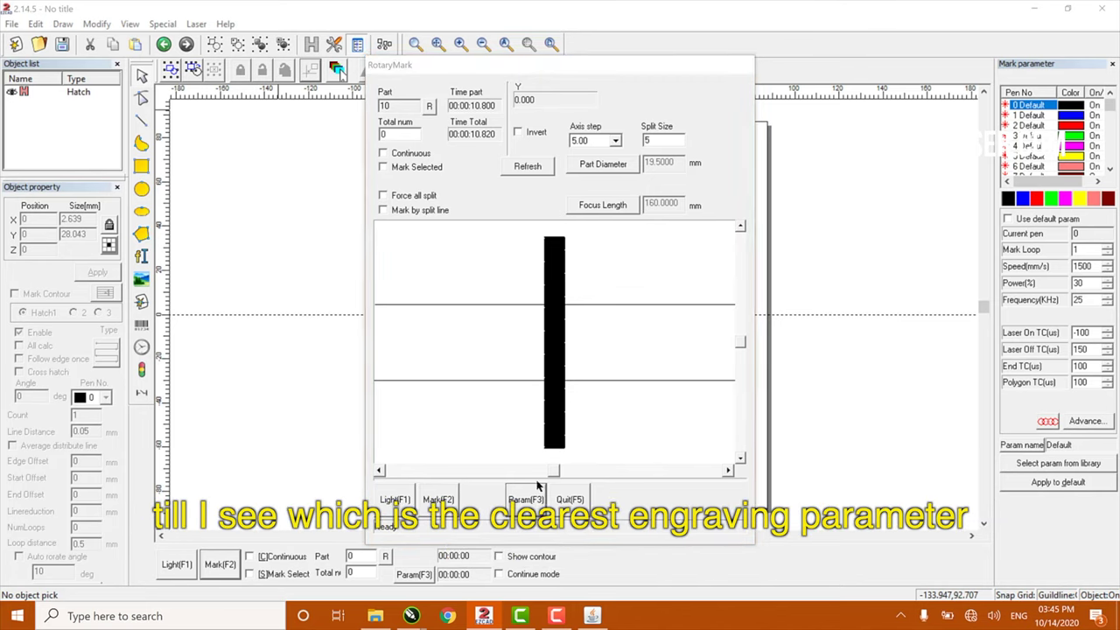
{"action": "left_click_drag", "start_coordinate": [676, 232], "coordinate": [644, 229]}
{"action": "type", "text": "20"}
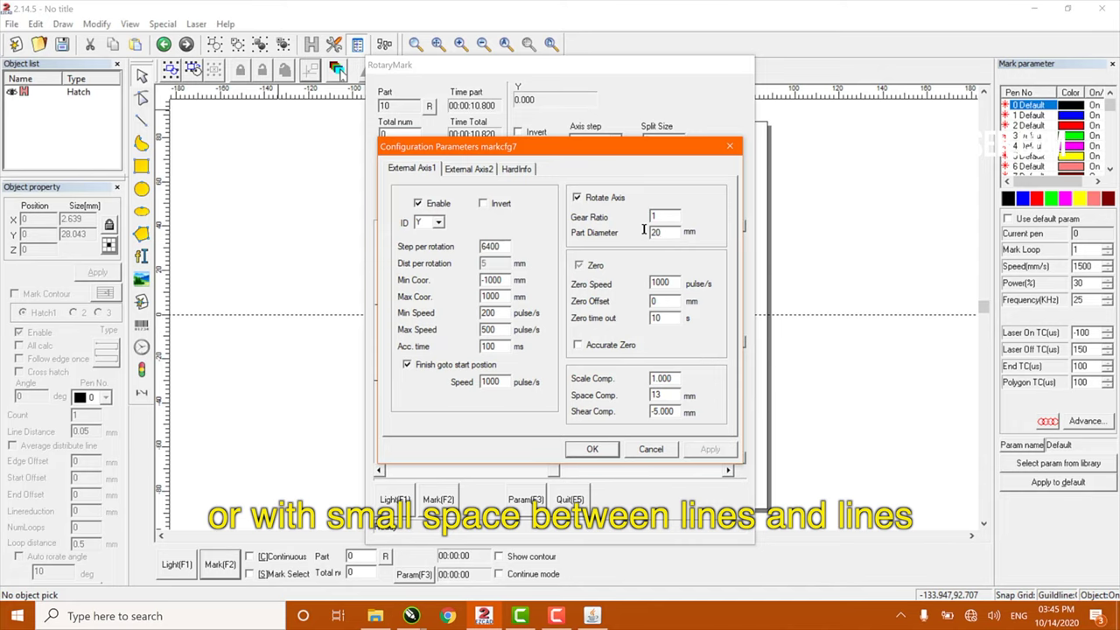
{"action": "type", "text": "19.8"}
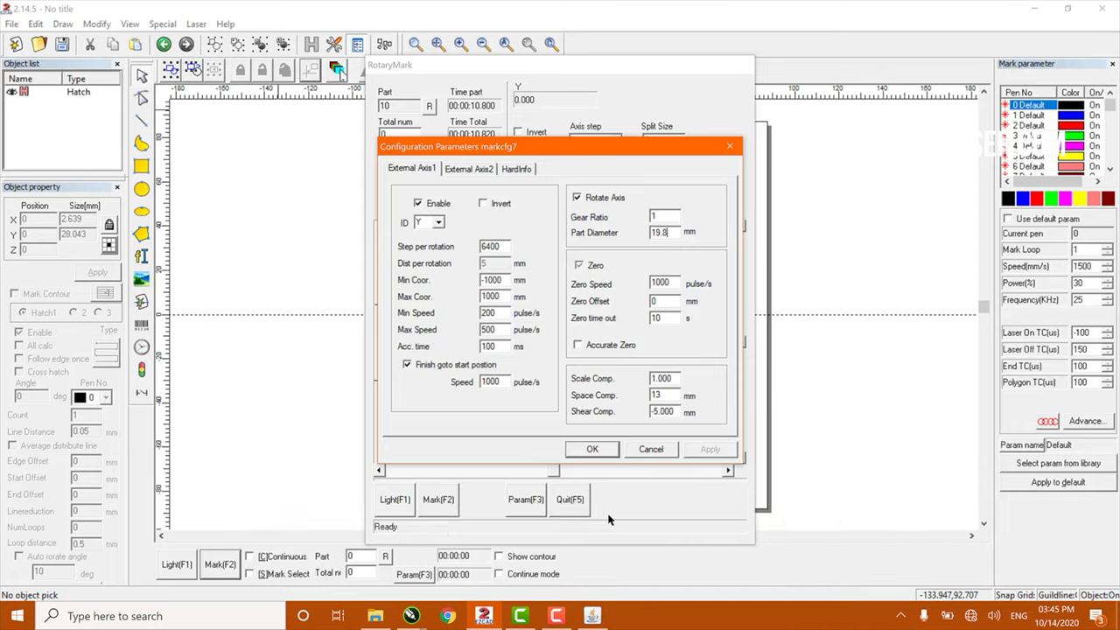
{"action": "left_click", "coordinate": [592, 449]}
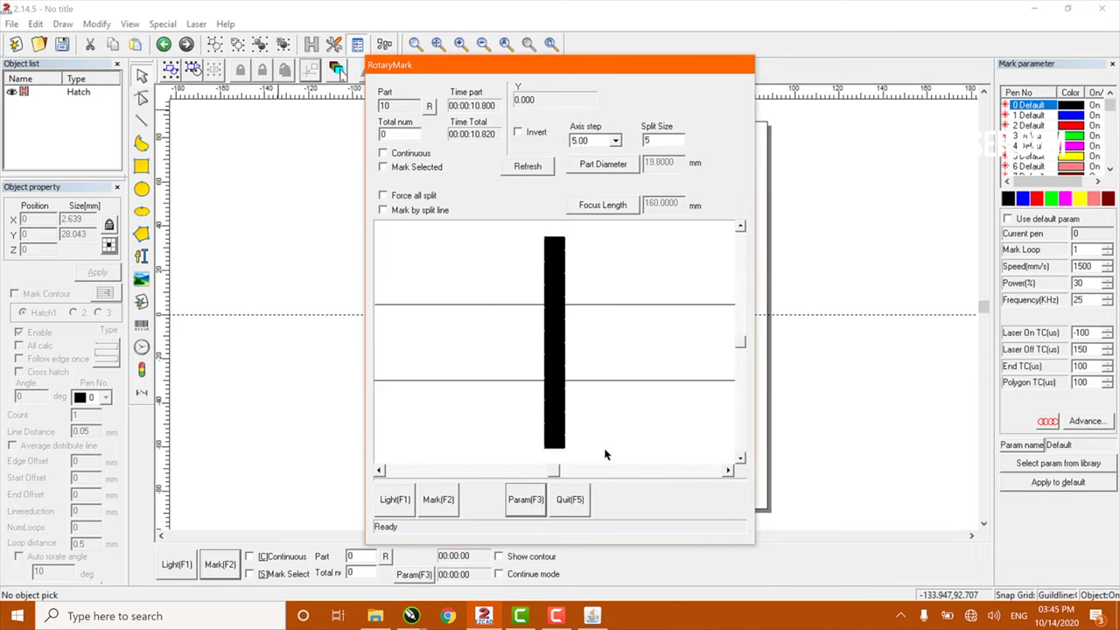
Run the rotary marking of the test line at 19.8 mm diameter with F2.
{"action": "key", "text": "F2"}
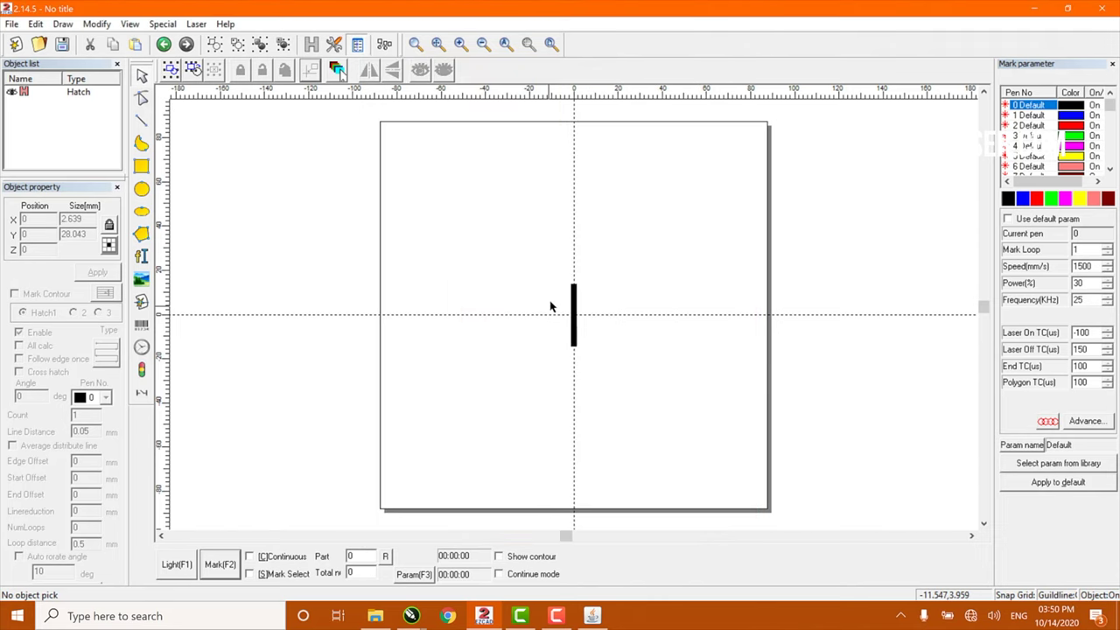
Delete the test hatch, import anillo test.svg, centre it and rotate it 90°.
{"action": "key", "text": "Delete"}
{"action": "left_click", "coordinate": [141, 300]}
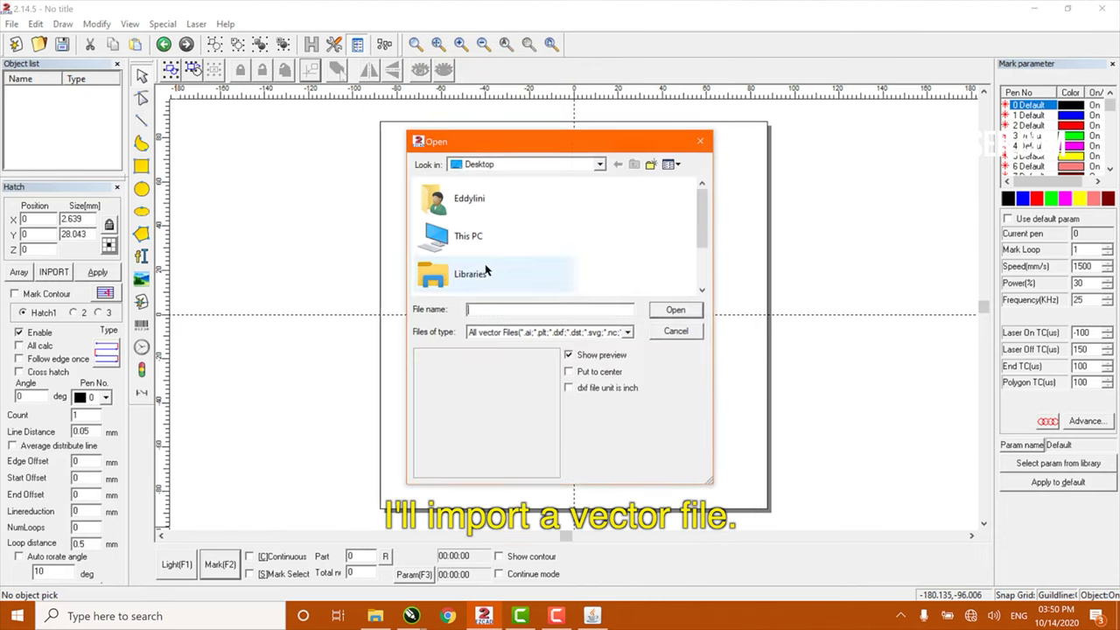
{"action": "left_click_drag", "start_coordinate": [705, 214], "coordinate": [705, 254]}
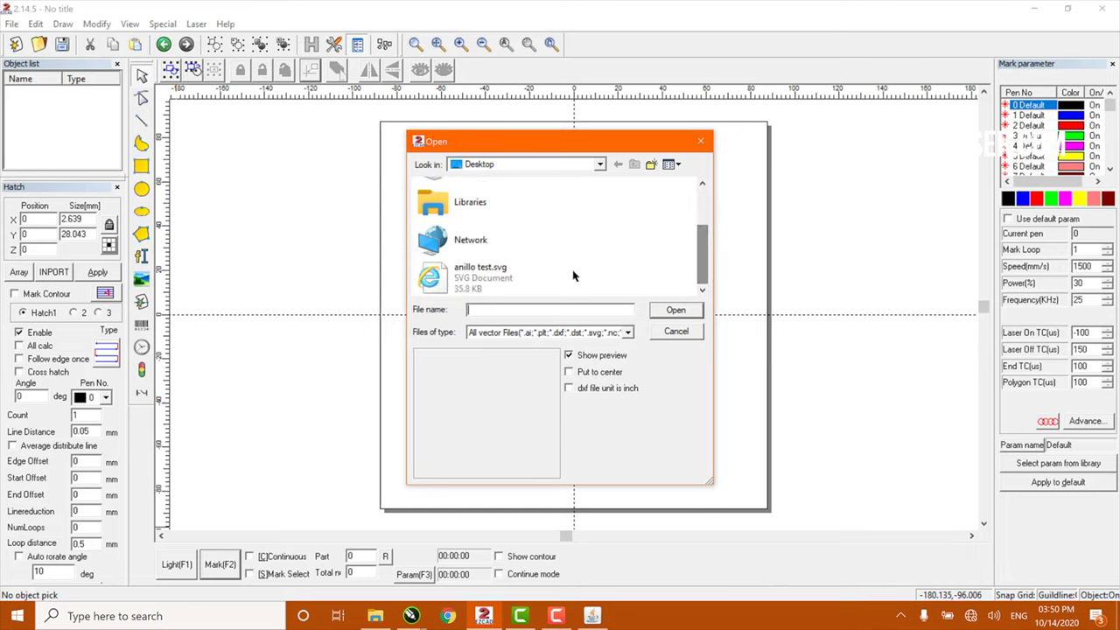
{"action": "left_click", "coordinate": [534, 274]}
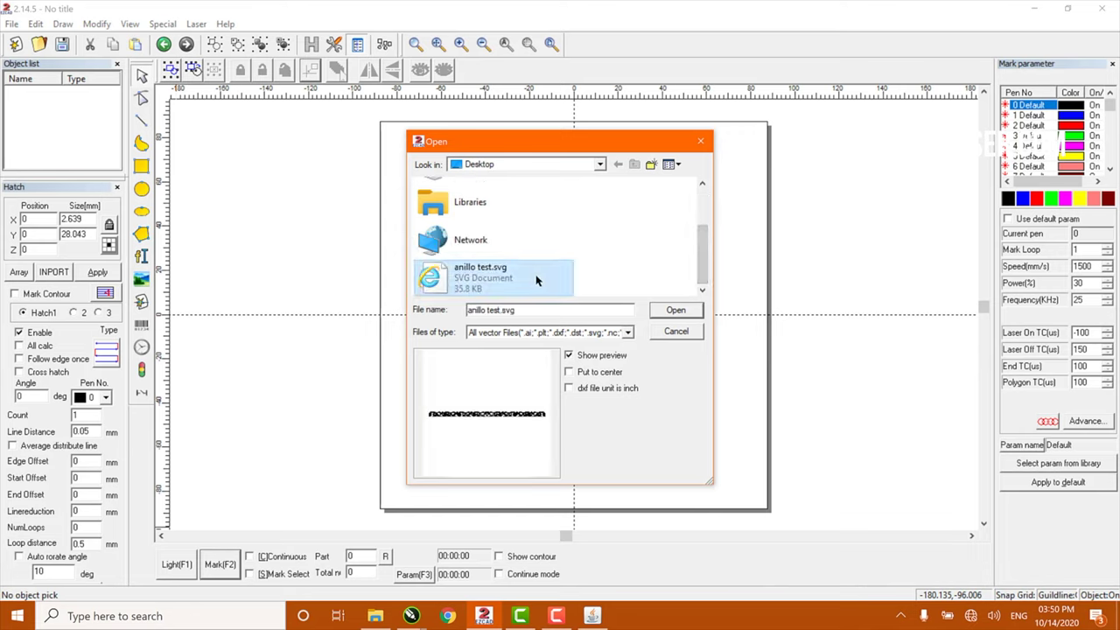
{"action": "left_click", "coordinate": [678, 310]}
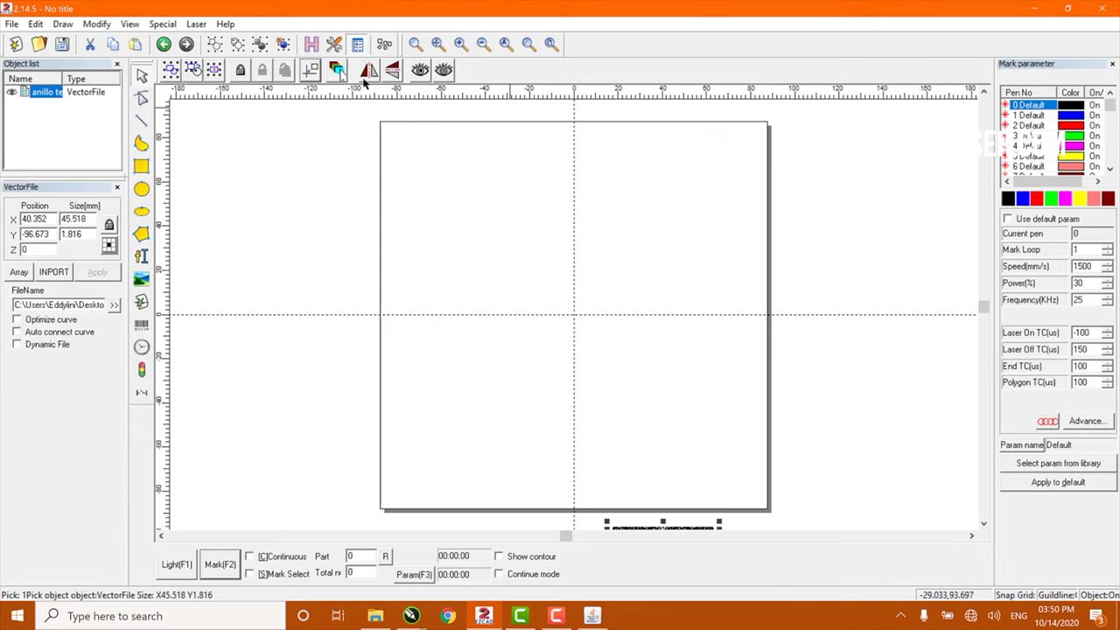
{"action": "left_click", "coordinate": [315, 76]}
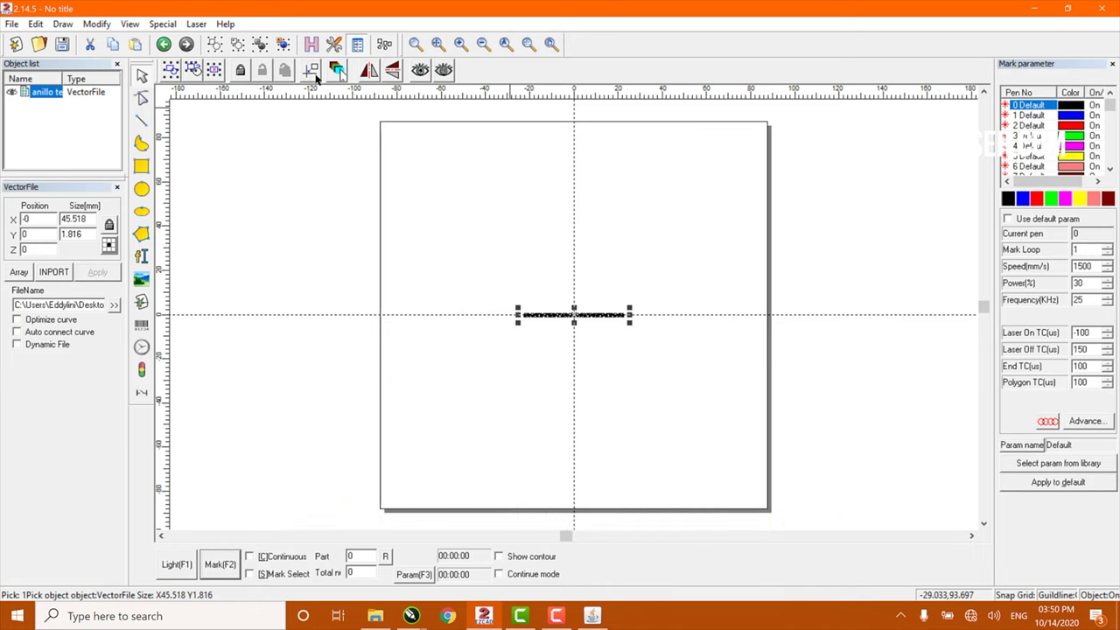
{"action": "key", "text": "ctrl+Left"}
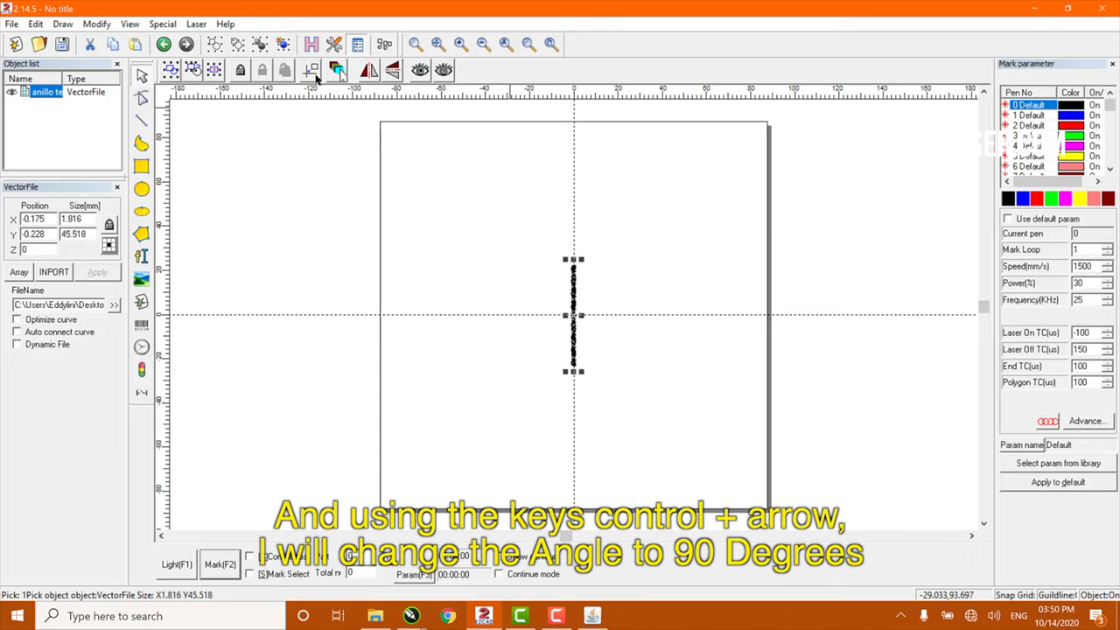
Set pen power to 40% and frequency to 285 kHz.
{"action": "left_click", "coordinate": [196, 24]}
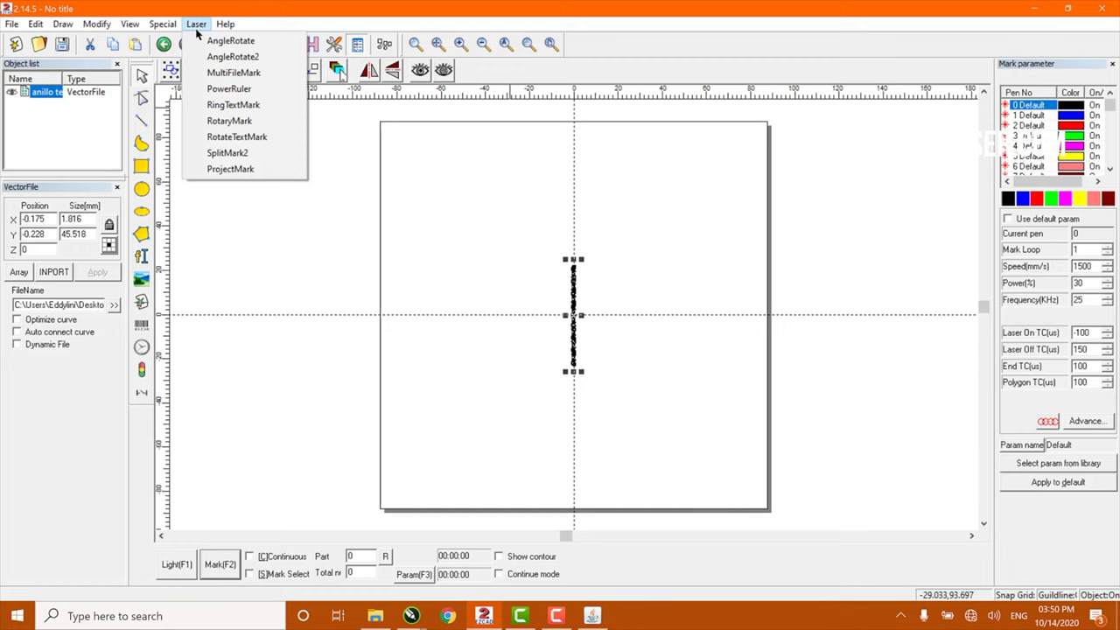
{"action": "left_click", "coordinate": [225, 23]}
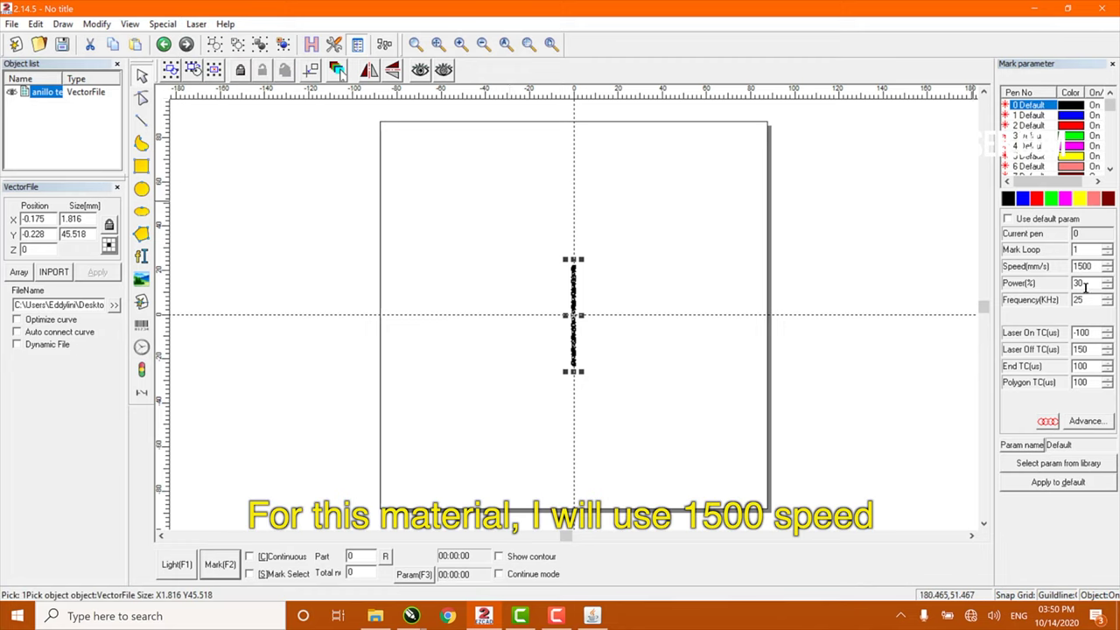
{"action": "left_click_drag", "start_coordinate": [1084, 287], "coordinate": [1068, 283]}
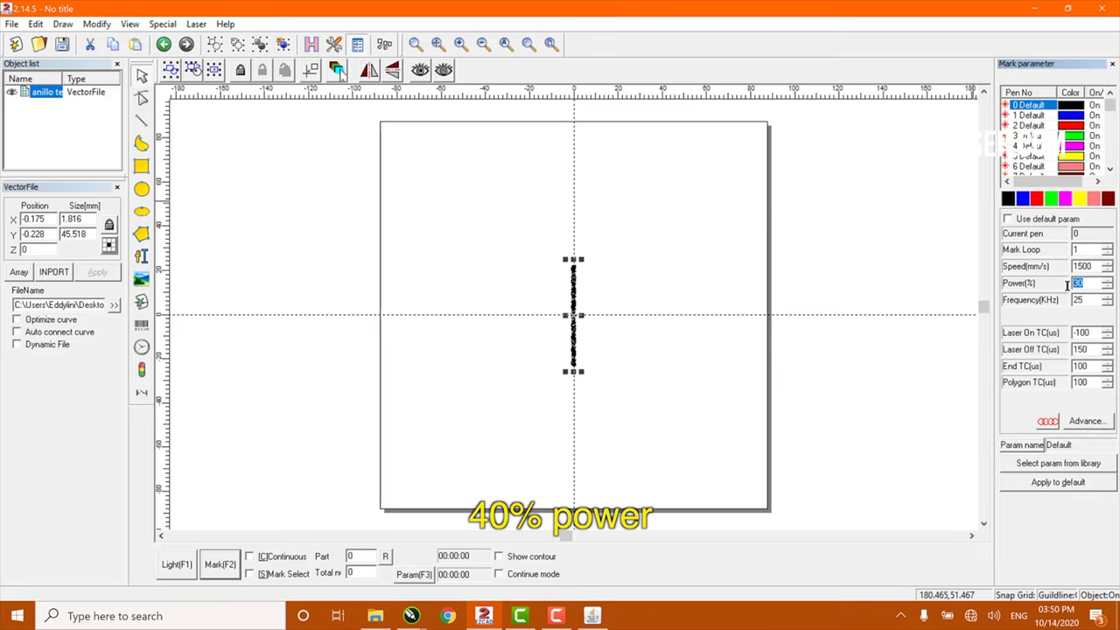
{"action": "type", "text": "40"}
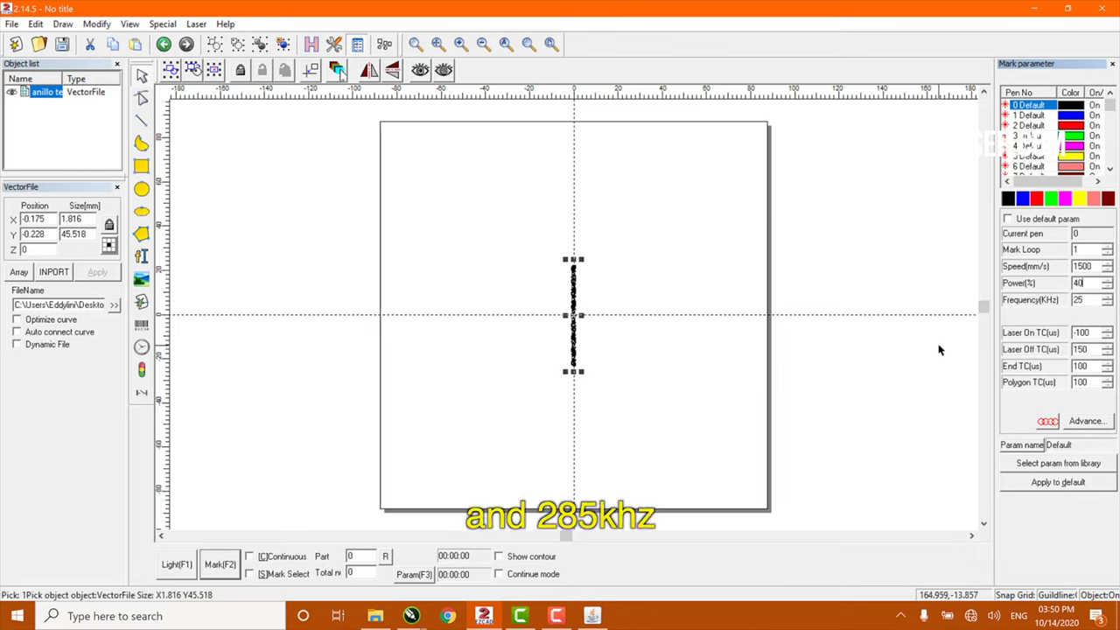
{"action": "key", "text": "Tab"}
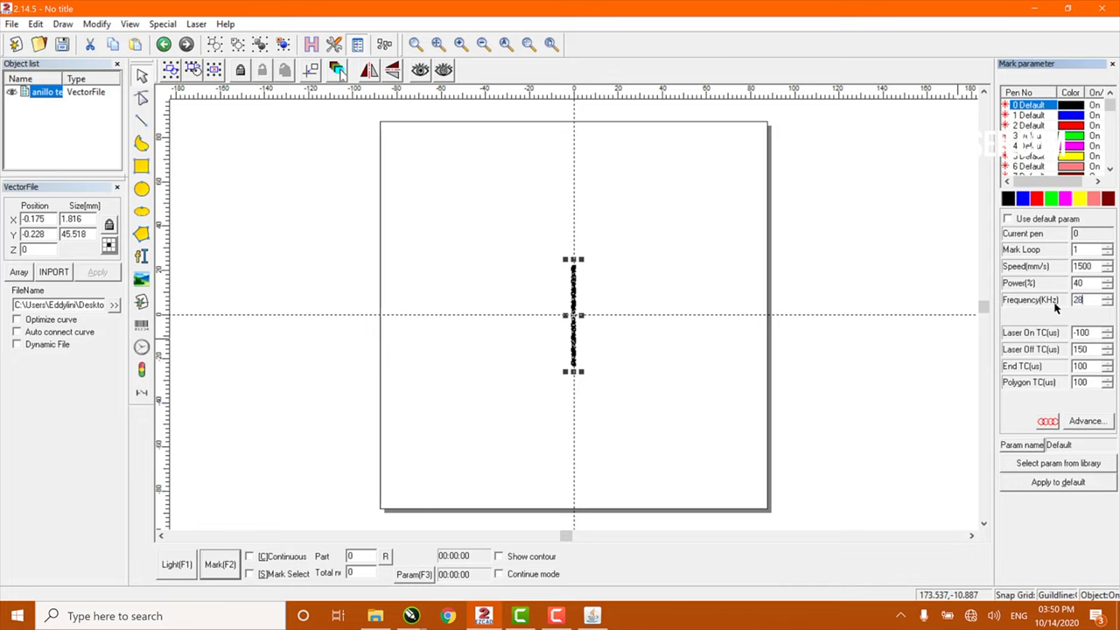
{"action": "left_click", "coordinate": [450, 225]}
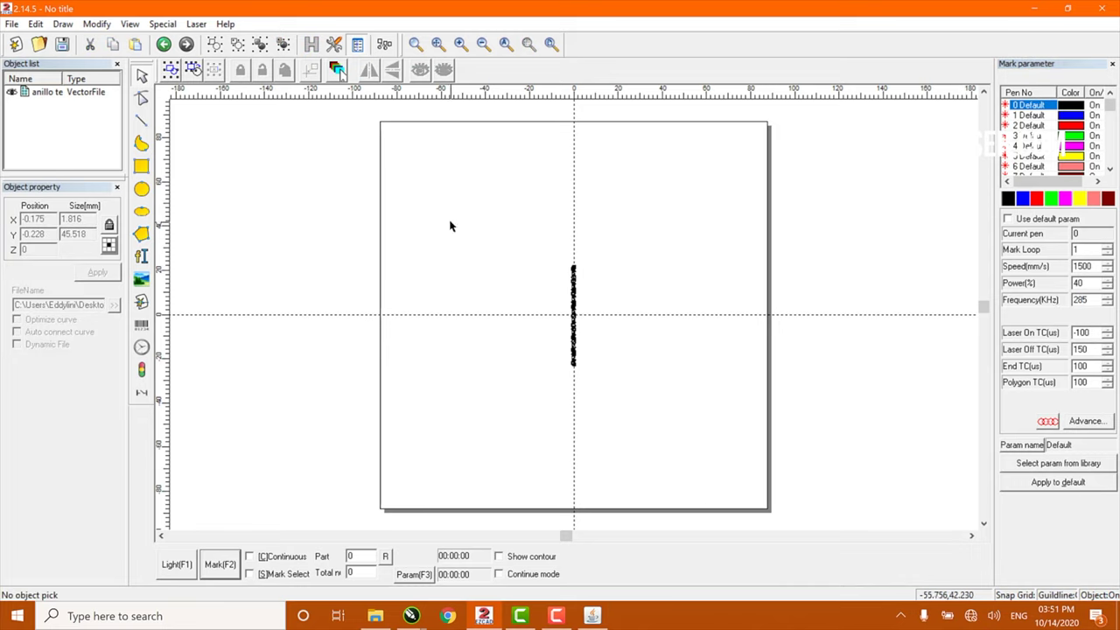
Open the RotaryMark window from the Laser menu to preview the vertical ring pattern.
{"action": "left_click", "coordinate": [200, 25]}
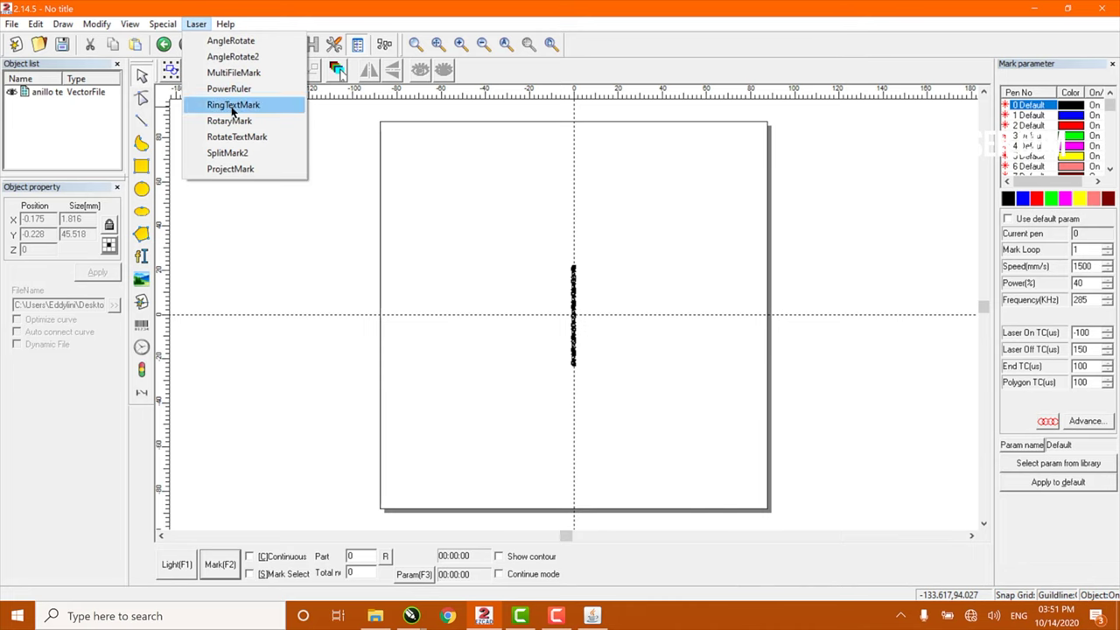
{"action": "left_click", "coordinate": [230, 121]}
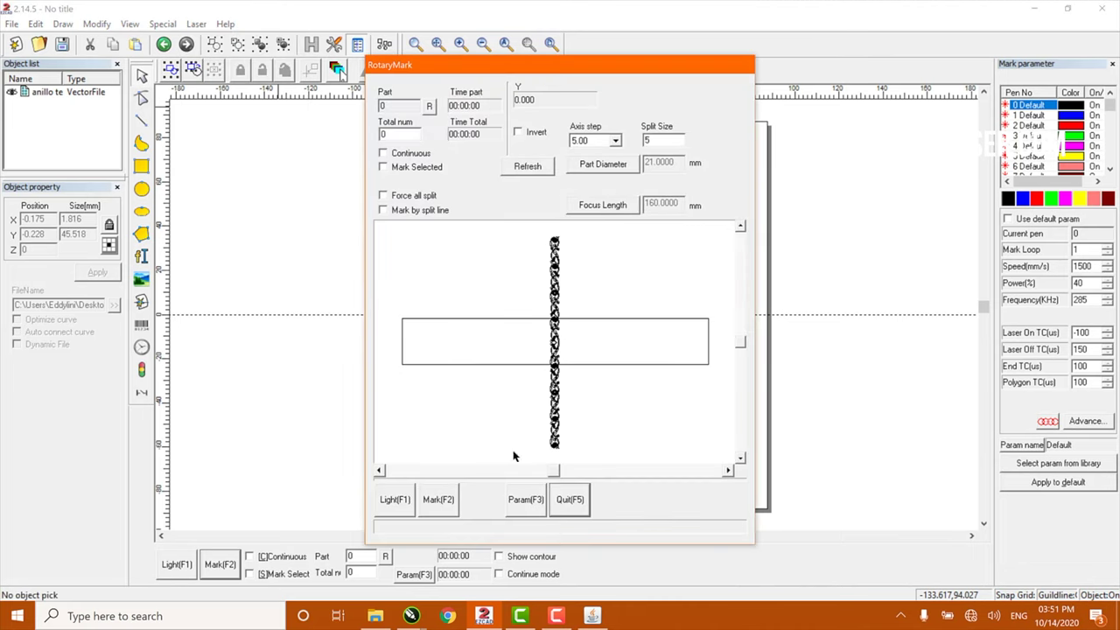